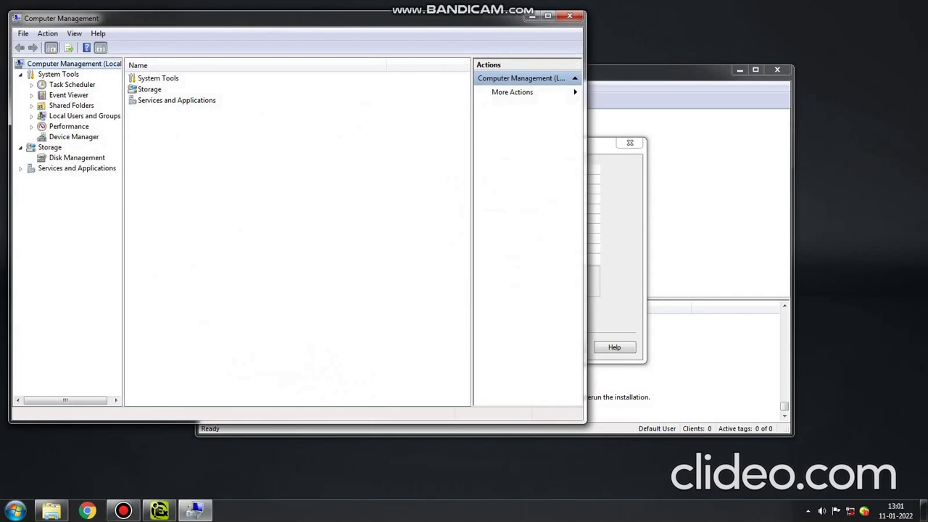
# Locate the Prolific USB-to-Serial port among the Device Manager ports and compare its COM number with the new channel's COM ID.
pyautogui.click(190, 200)
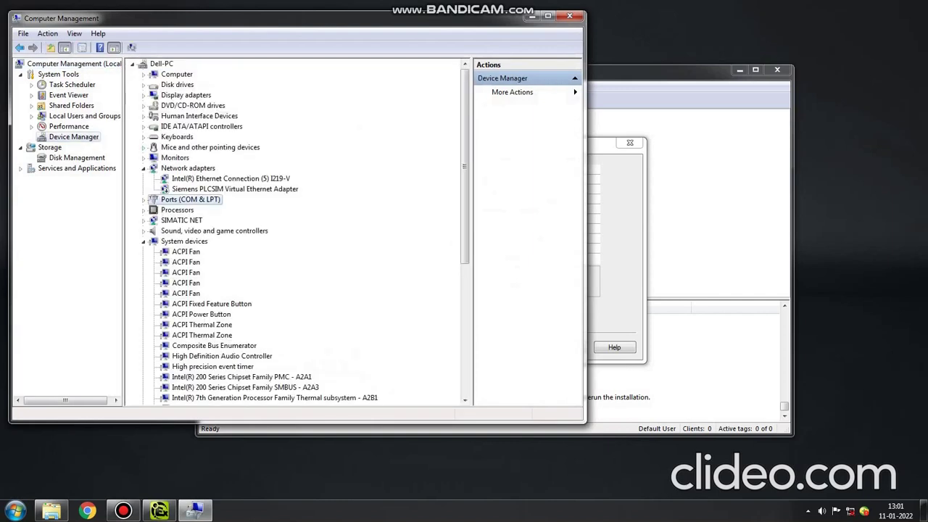
pyautogui.click(143, 200)
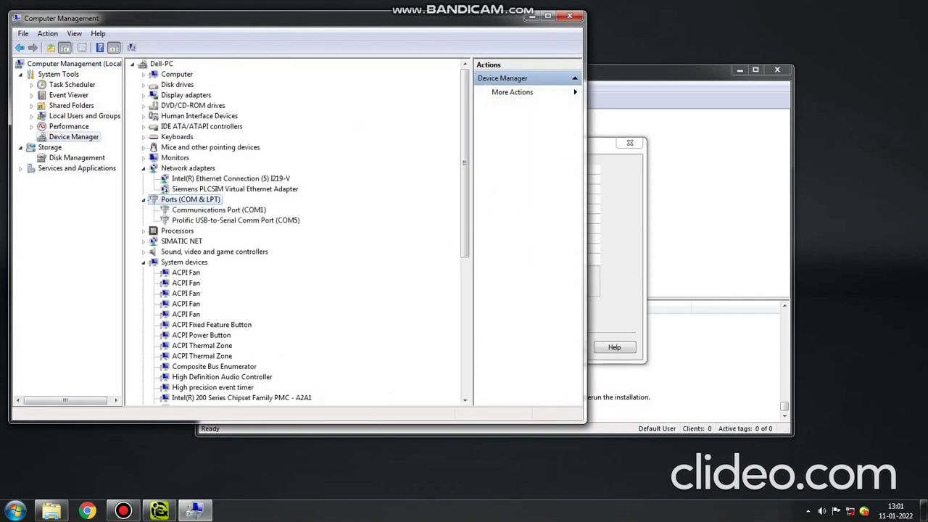
pyautogui.click(235, 221)
pyautogui.hotkey('alt', 'Tab')
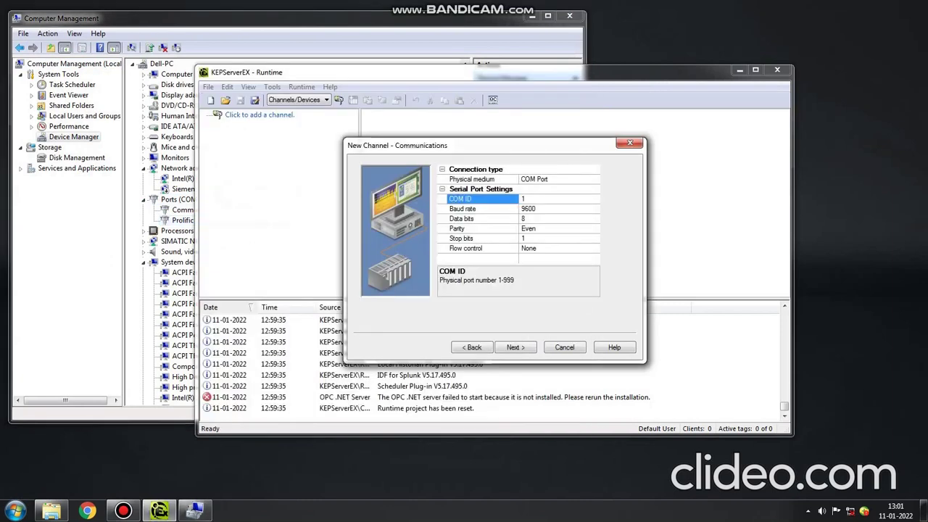
pyautogui.hotkey('alt', 'Tab')
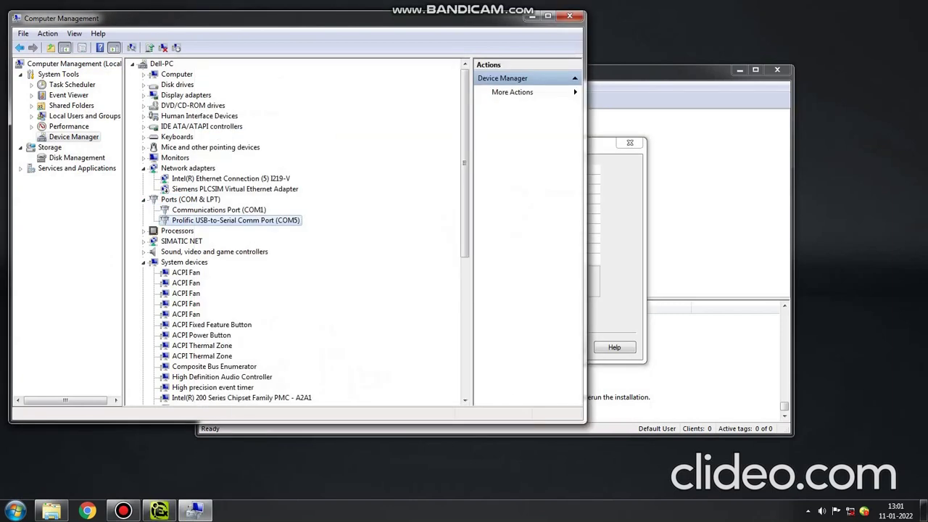
# Open the Prolific port's settings and compare its baud rate, data bits, parity, stop bits and flow control with the channel's serial settings.
pyautogui.doubleClick(235, 220)
pyautogui.click(234, 112)
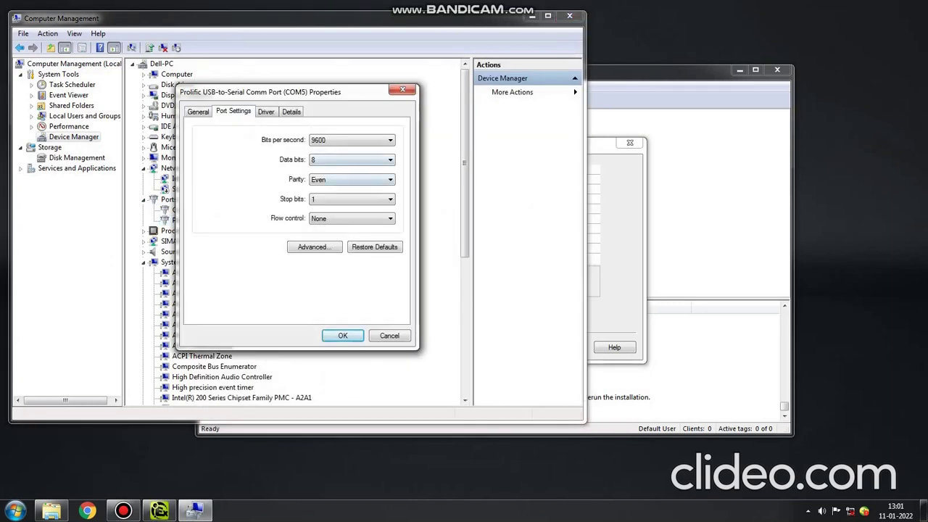
pyautogui.hotkey('alt', 'Tab')
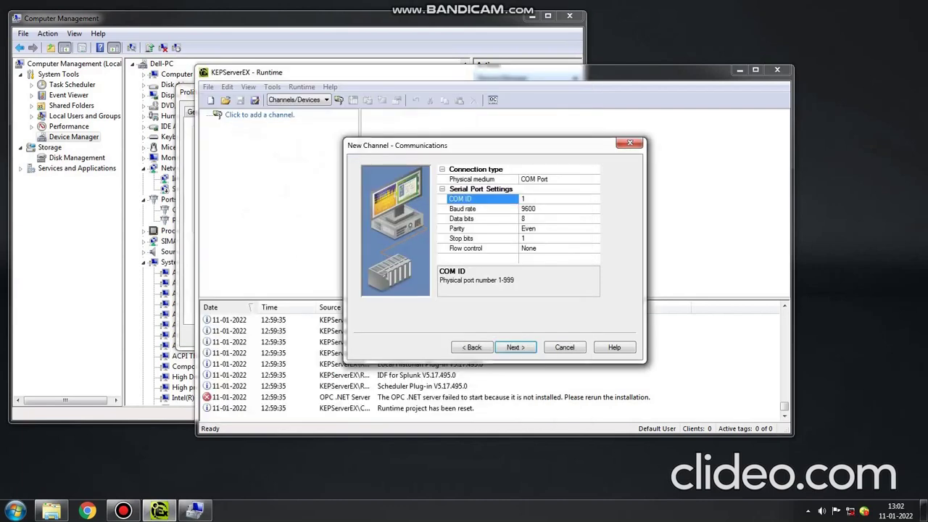
pyautogui.moveTo(190, 92); pyautogui.dragTo(3, 87)
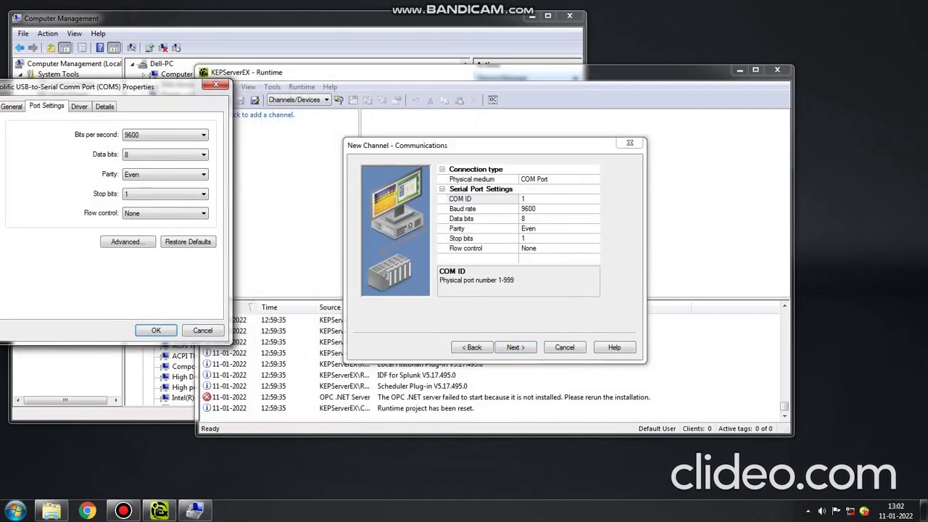
pyautogui.hotkey('alt', 'Tab')
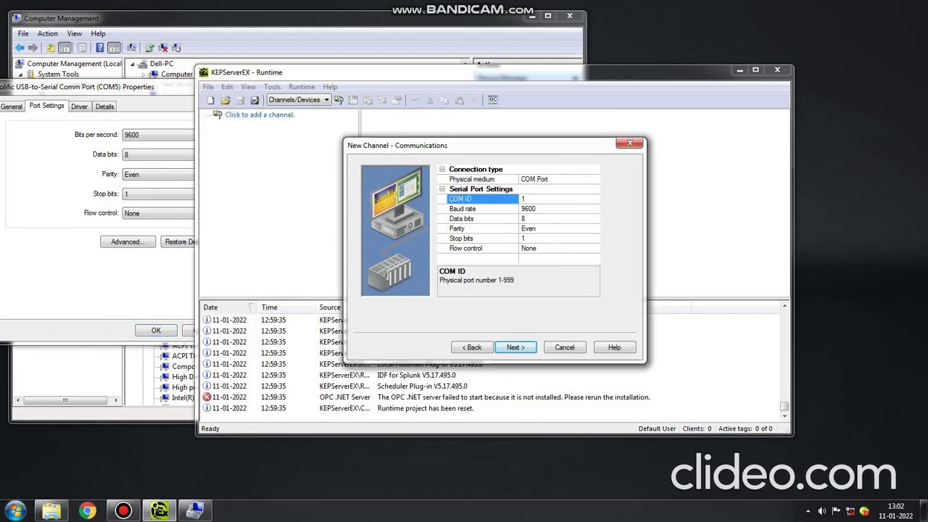
pyautogui.click(161, 174)
pyautogui.click(161, 174)
pyautogui.click(529, 229)
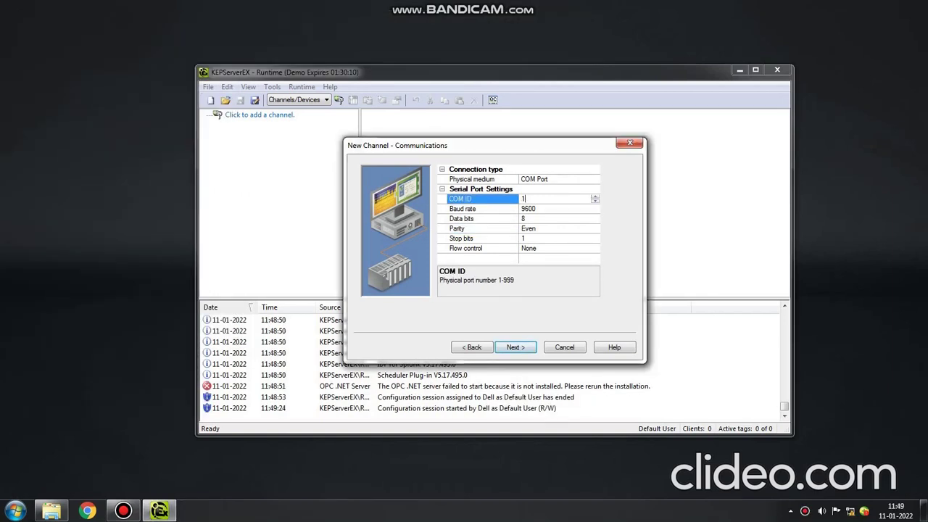
# Set the new channel's COM ID to 5 and accept its communication settings.
pyautogui.click(595, 196)
pyautogui.click(596, 196)
pyautogui.click(596, 197)
pyautogui.click(595, 197)
pyautogui.press('Return')
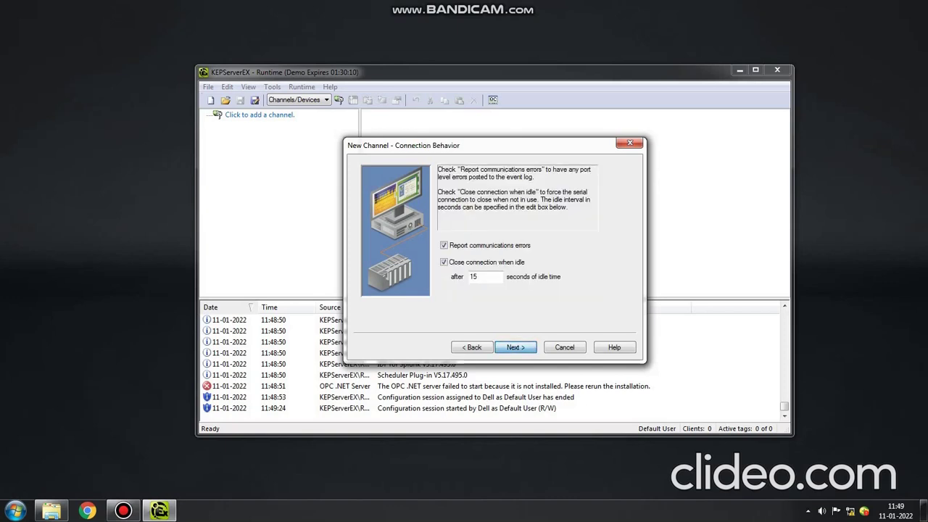
# Accept the remaining default channel settings, including connection behavior and Master ID, review the summary and finish creating the siemens channel.
pyautogui.press('Return')
pyautogui.press('Return')
pyautogui.press('Return')
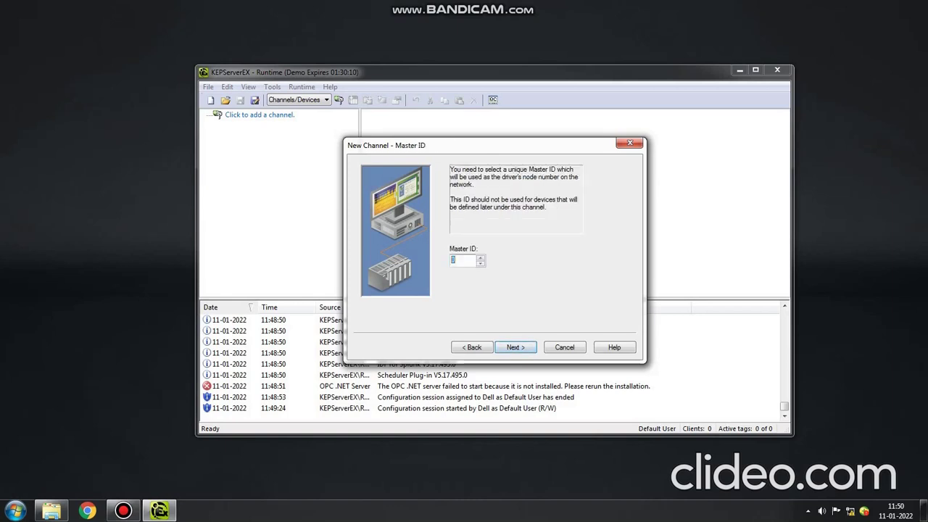
pyautogui.press('Return')
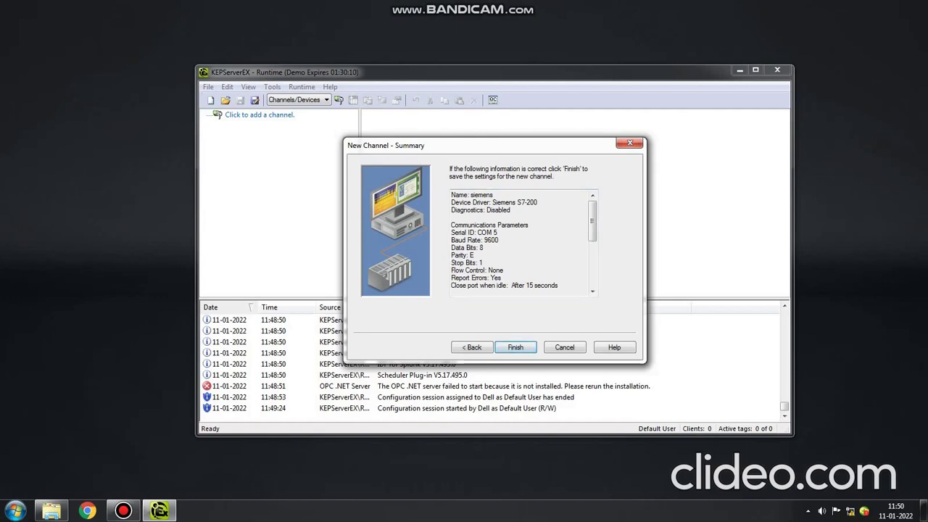
pyautogui.moveTo(451, 194); pyautogui.dragTo(562, 299)
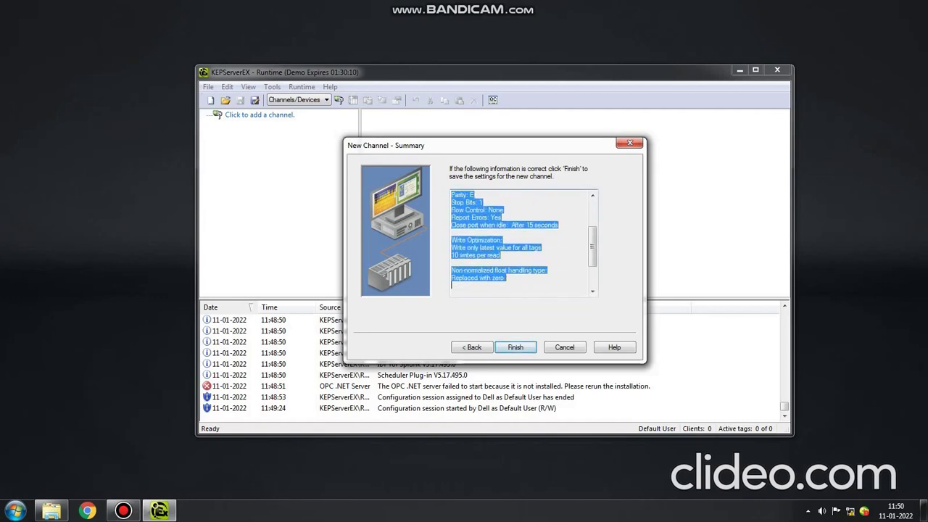
pyautogui.press('Return')
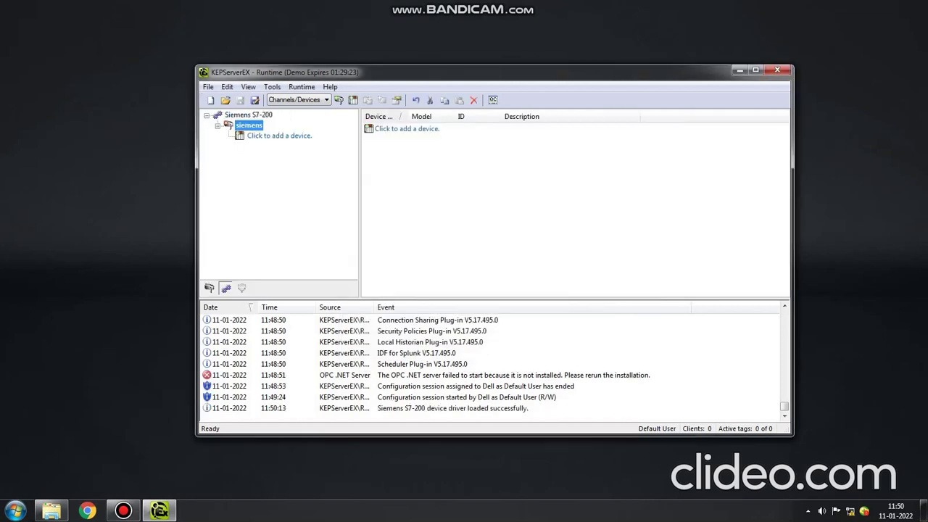
pyautogui.rightClick(279, 136)
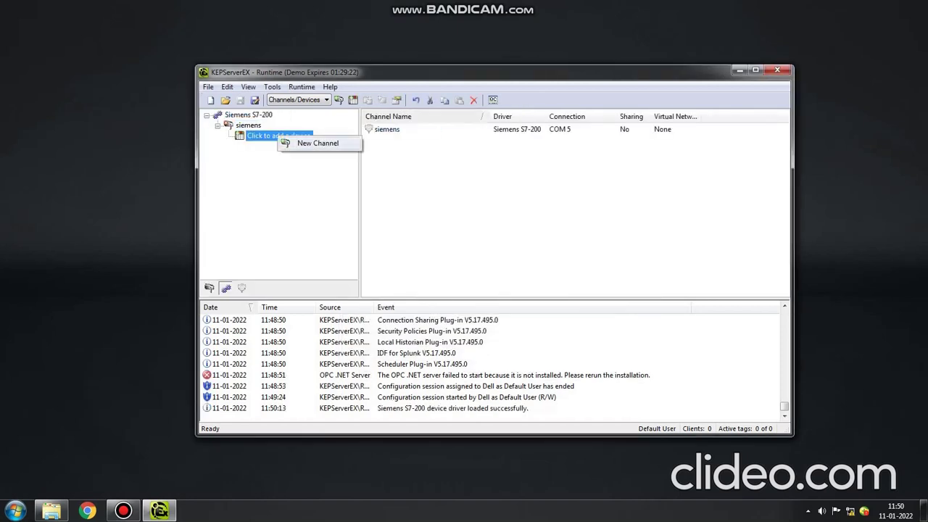
pyautogui.click(318, 143)
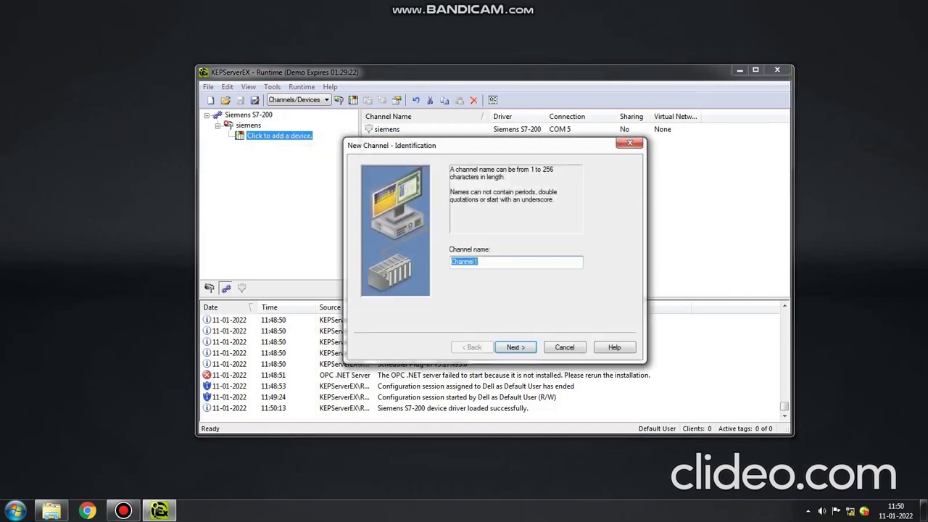
pyautogui.write('s7_200')
pyautogui.press('Home')
pyautogui.hotkey('shift', 'Right')
pyautogui.write('S')
pyautogui.click(516, 347)
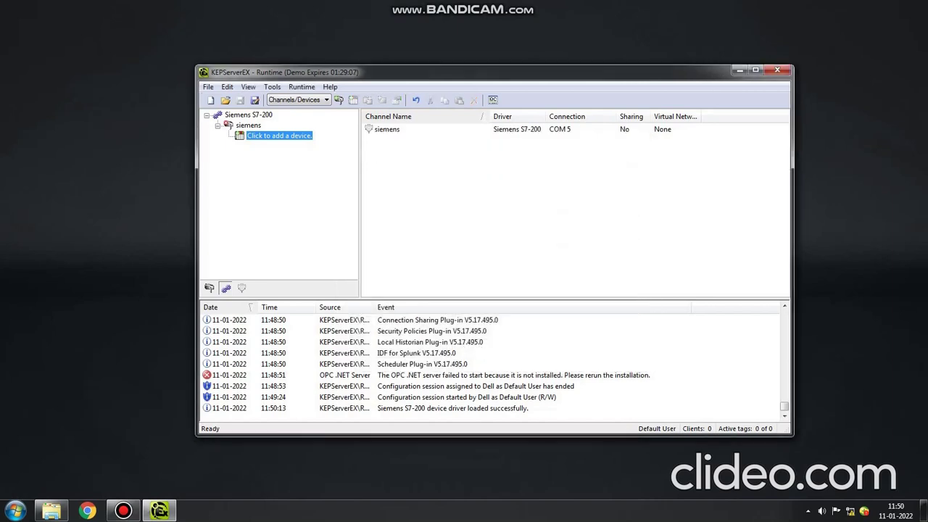
# Add a new device named S7_200 under the siemens channel and choose the S7-200 device model.
pyautogui.click(279, 136)
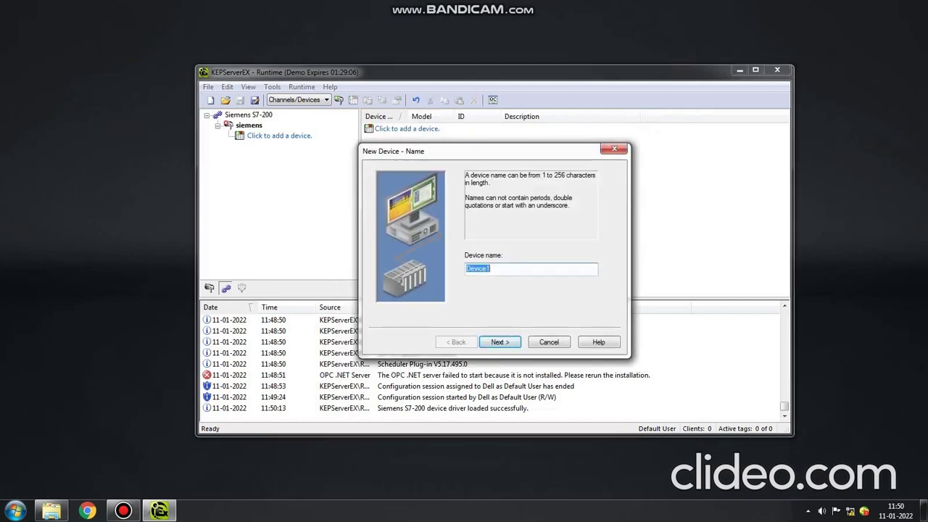
pyautogui.write('S7')
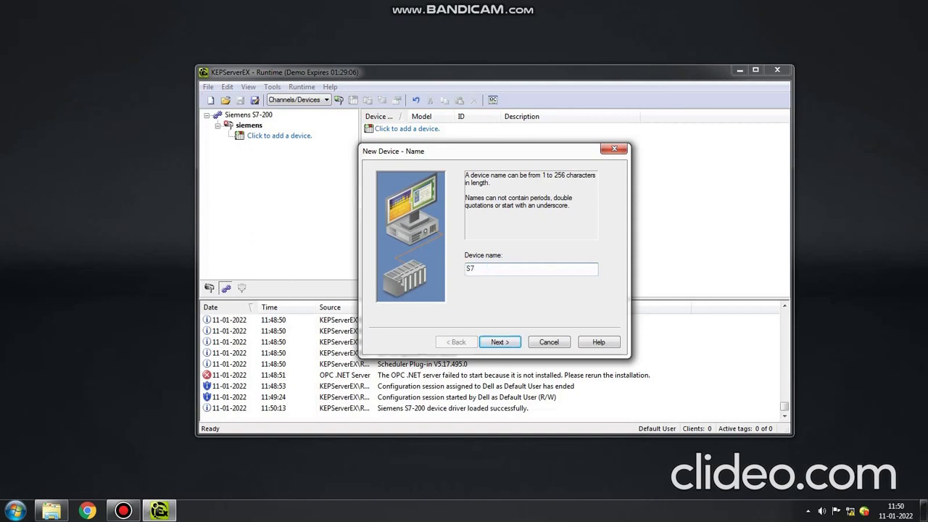
pyautogui.write('_200')
pyautogui.press('Return')
pyautogui.click(593, 269)
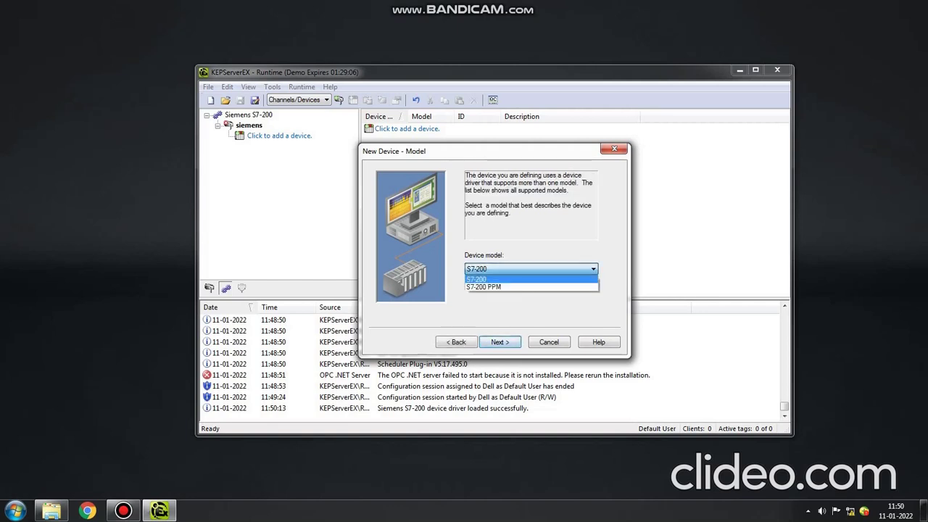
pyautogui.press('Return')
pyautogui.press('Return')
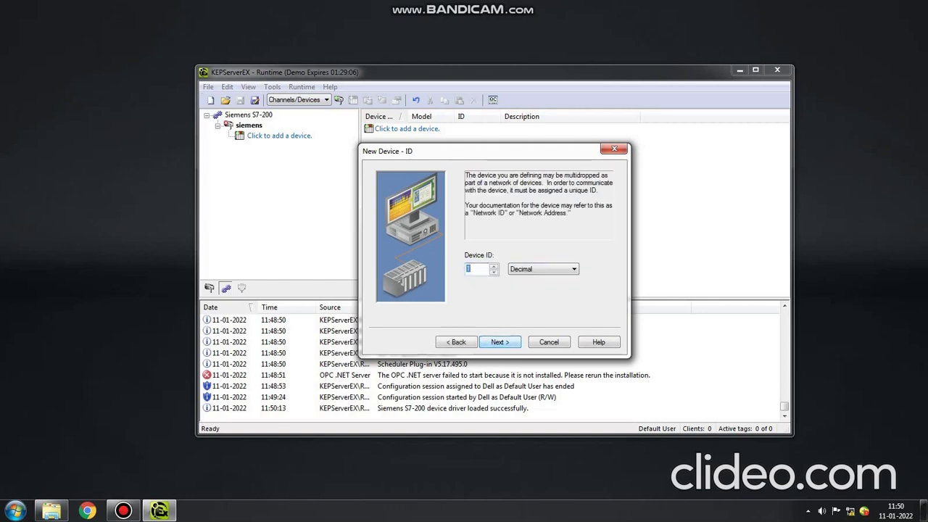
# Set the device ID to 2, accept the default scan mode, timing and auto-demotion settings, and finish the device.
pyautogui.press('Up')
pyautogui.press('Return')
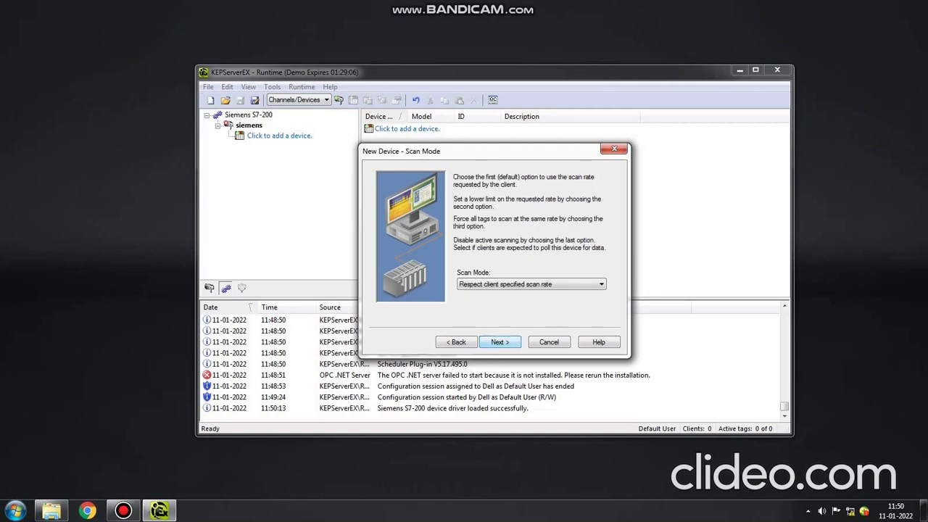
pyautogui.press('Return')
pyautogui.press('Return')
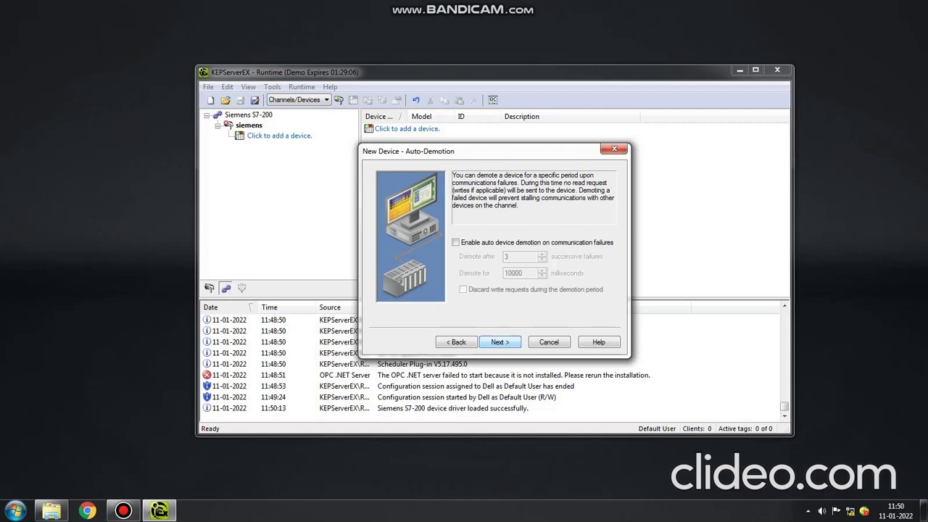
pyautogui.press('Return')
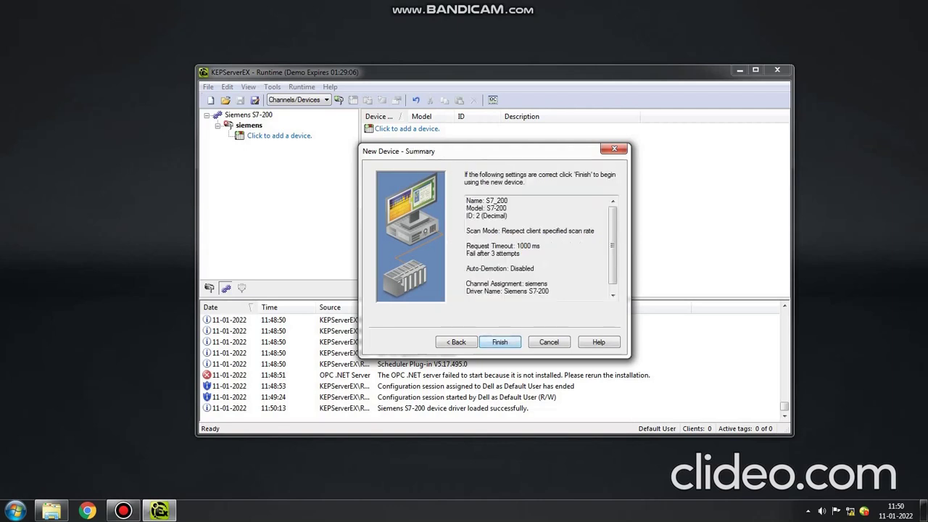
pyautogui.moveTo(466, 200); pyautogui.dragTo(562, 298)
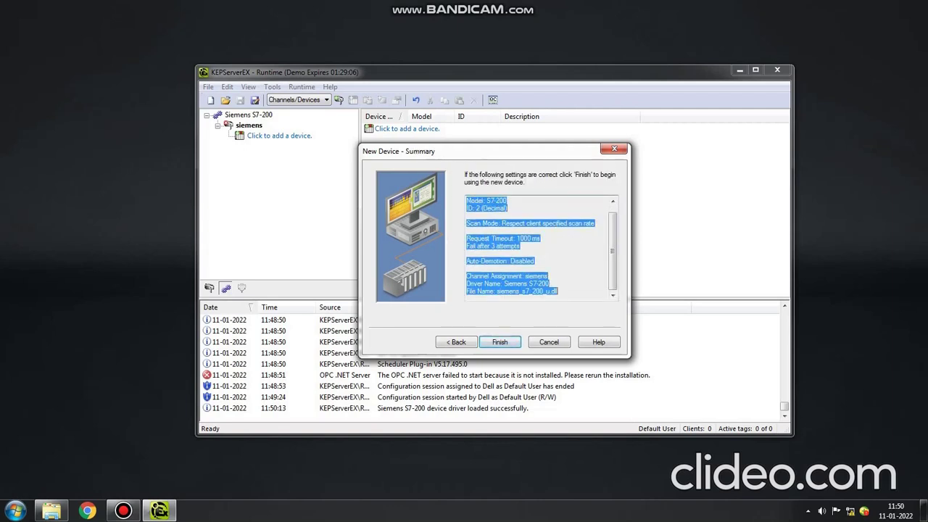
pyautogui.press('Return')
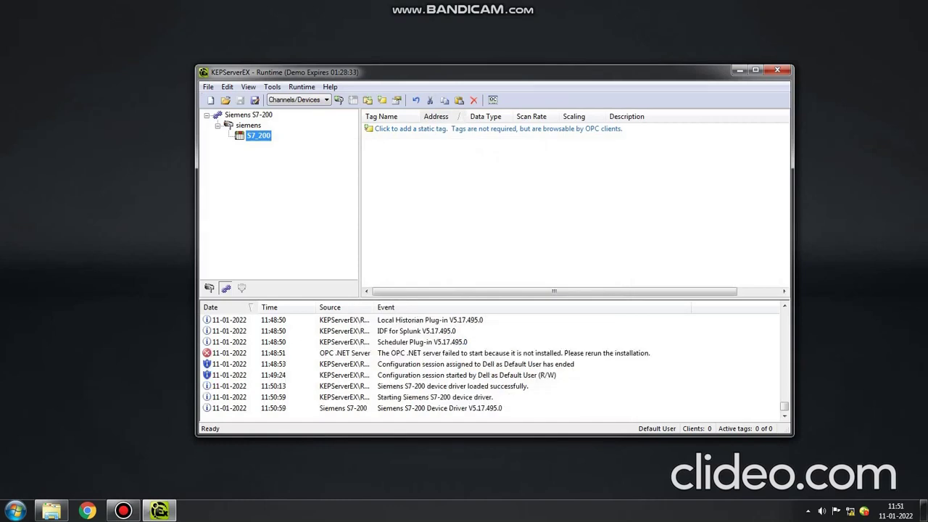
# Add a static tag named INPUT_00 with address I0.0 to the S7_200 device.
pyautogui.click(498, 129)
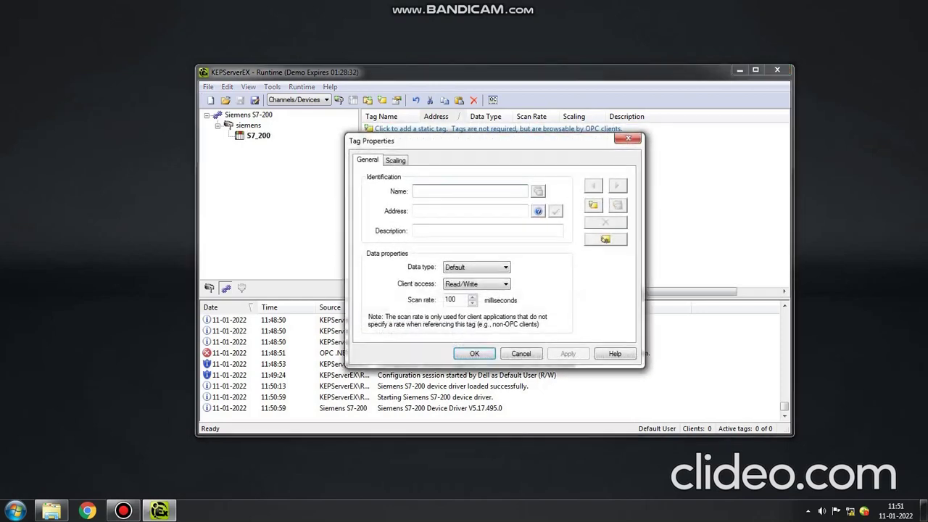
pyautogui.write('INPUT')
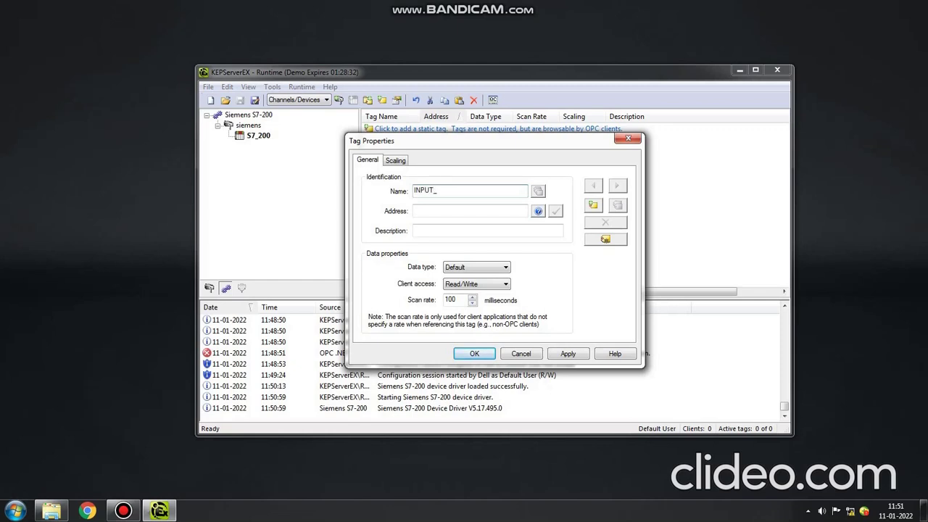
pyautogui.write('_01')
pyautogui.press('BackSpace')
pyautogui.write('0')
pyautogui.click(457, 211)
pyautogui.write('I0.0')
pyautogui.press('Tab')
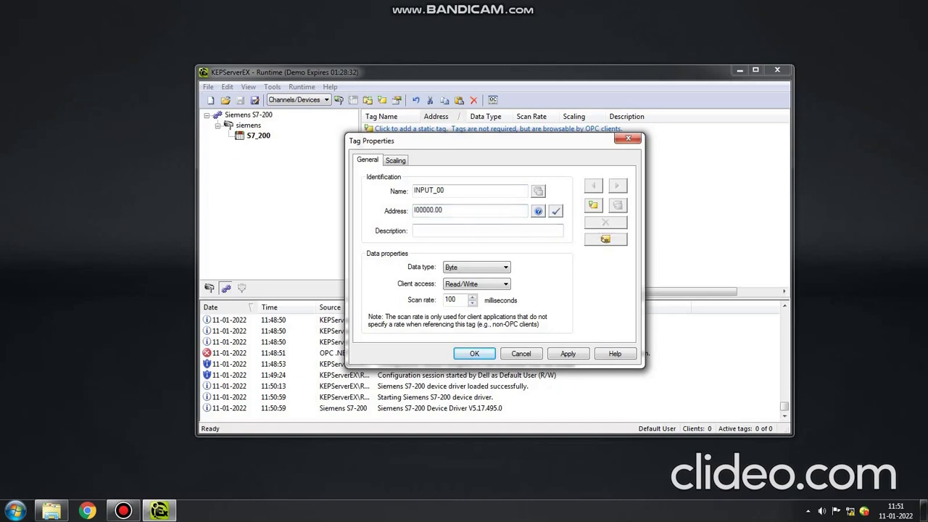
pyautogui.press('Return')
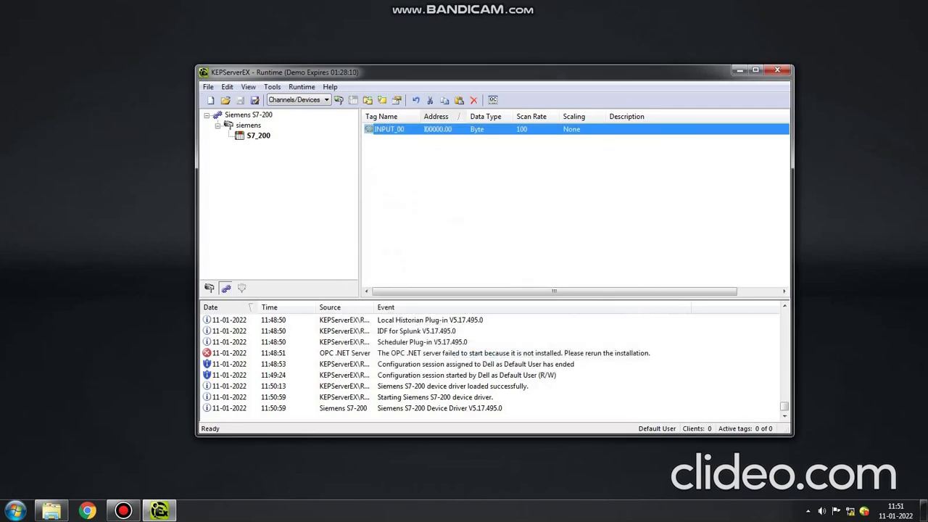
# Add a second tag named INPUT_01 with address I0.1 to the S7_200 device.
pyautogui.click(390, 129)
pyautogui.rightClick(395, 161)
pyautogui.click(424, 169)
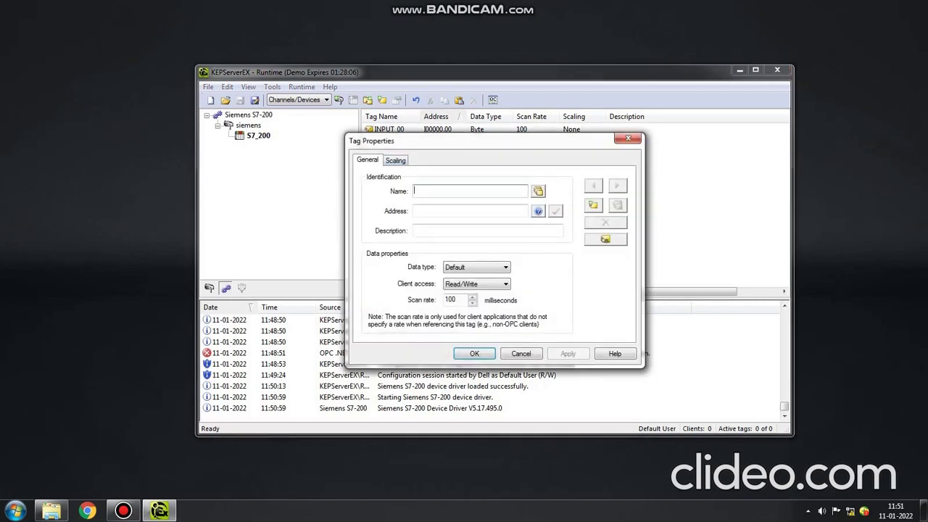
pyautogui.write('IN')
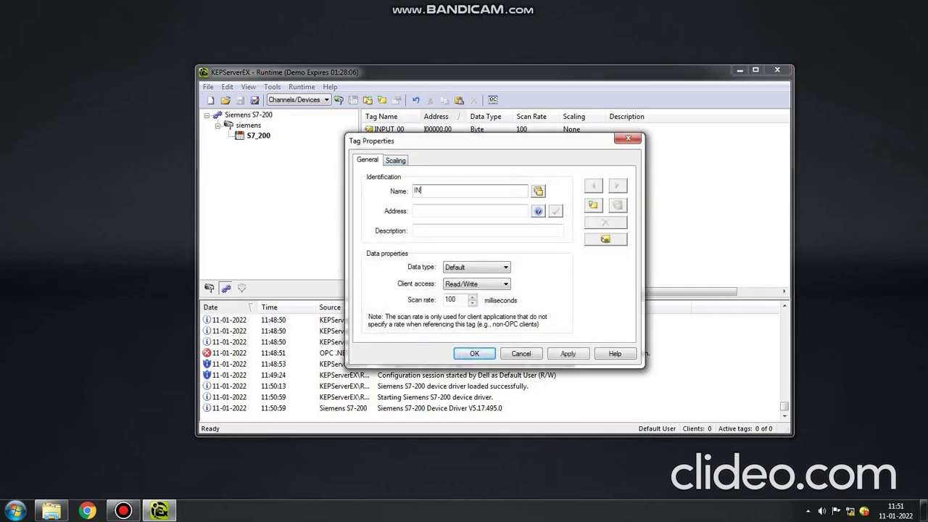
pyautogui.write('PUT_01')
pyautogui.click(568, 353)
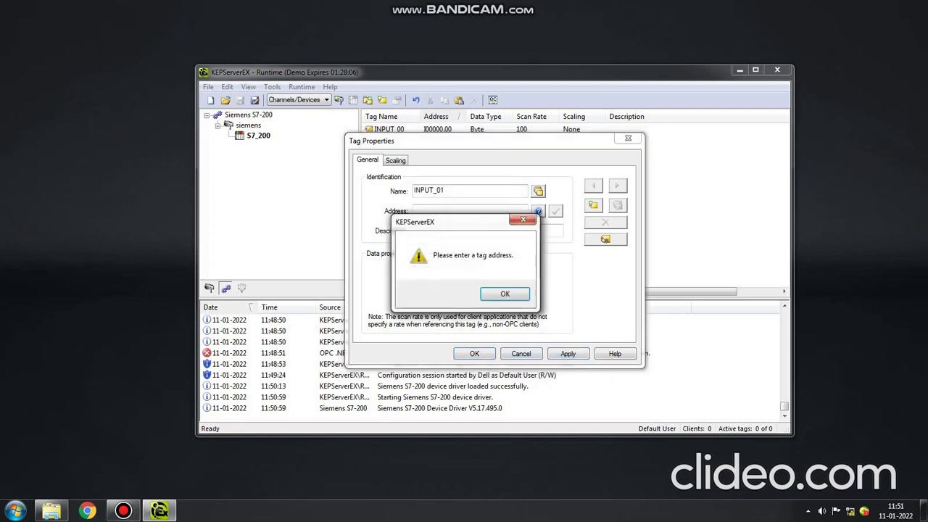
pyautogui.press('Return')
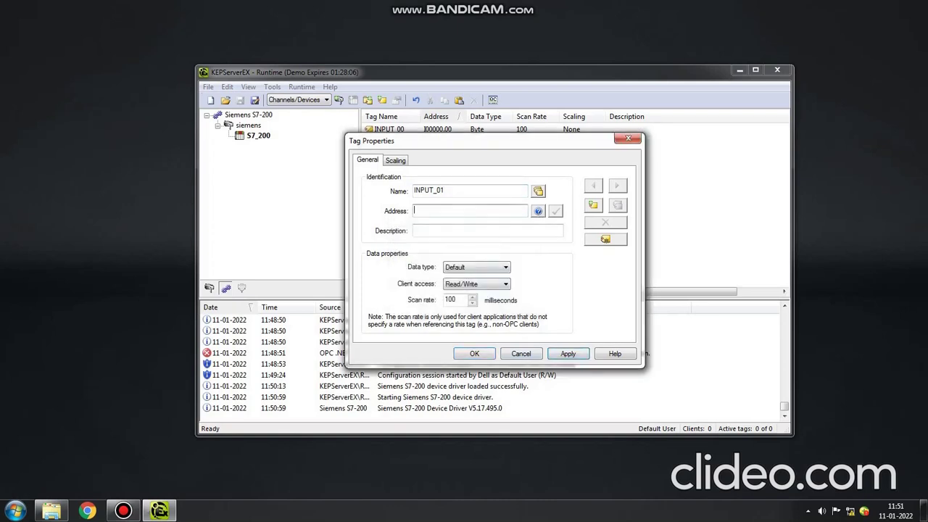
pyautogui.write('0')
pyautogui.press('BackSpace')
pyautogui.write('I0.1')
pyautogui.press('Tab')
pyautogui.press('Return')
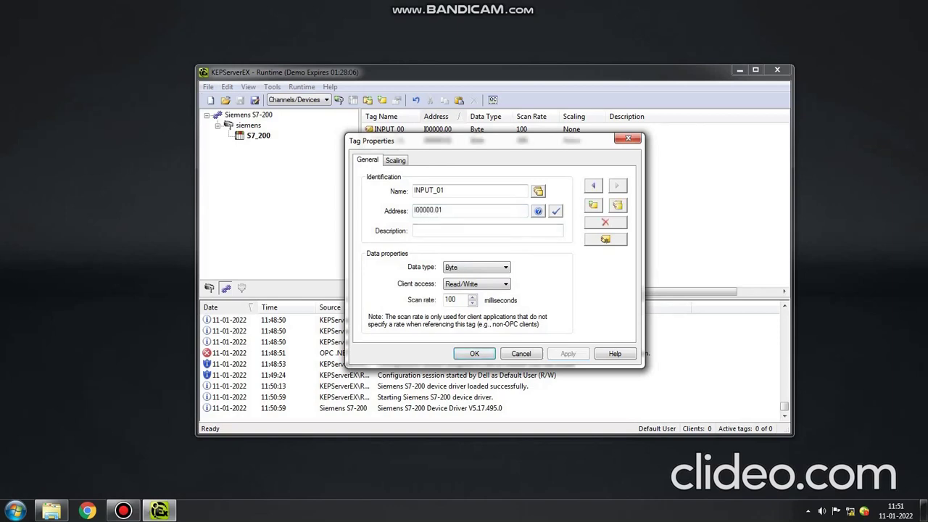
pyautogui.press('Return')
pyautogui.press('Return')
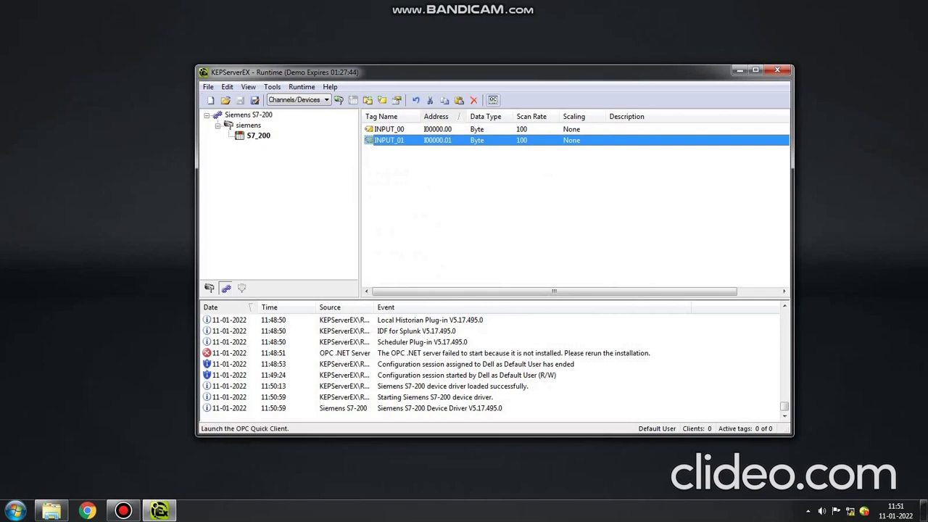
# Launch the OPC Quick Client and examine the INPUT_00 tag in the siemens.S7_200 group.
pyautogui.click(492, 99)
pyautogui.click(226, 309)
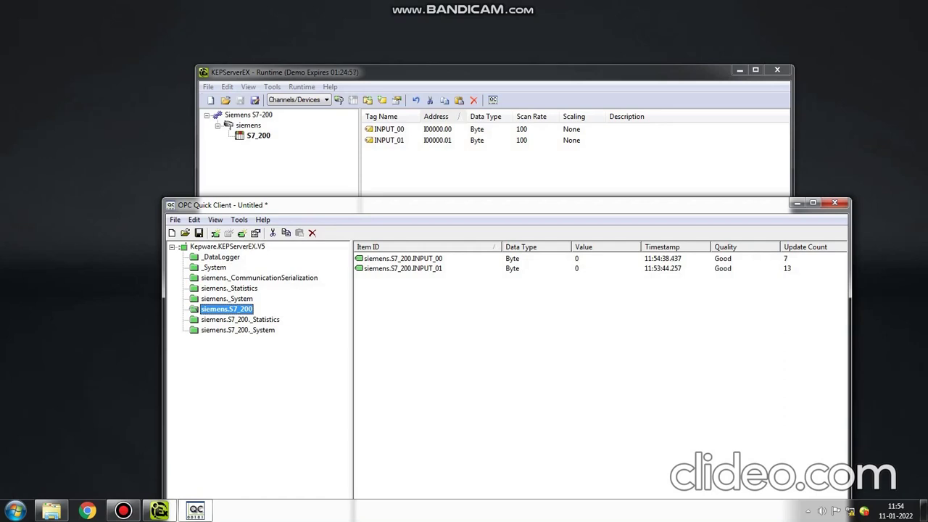
pyautogui.click(403, 259)
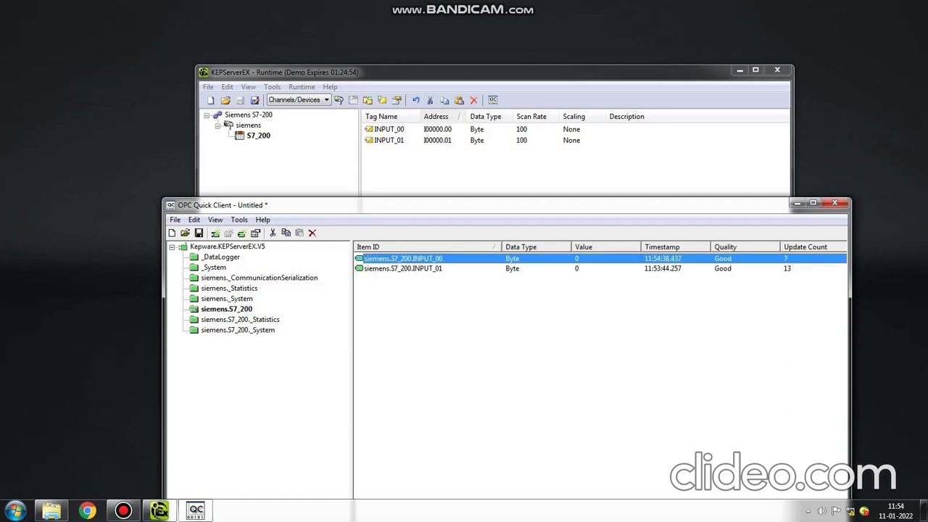